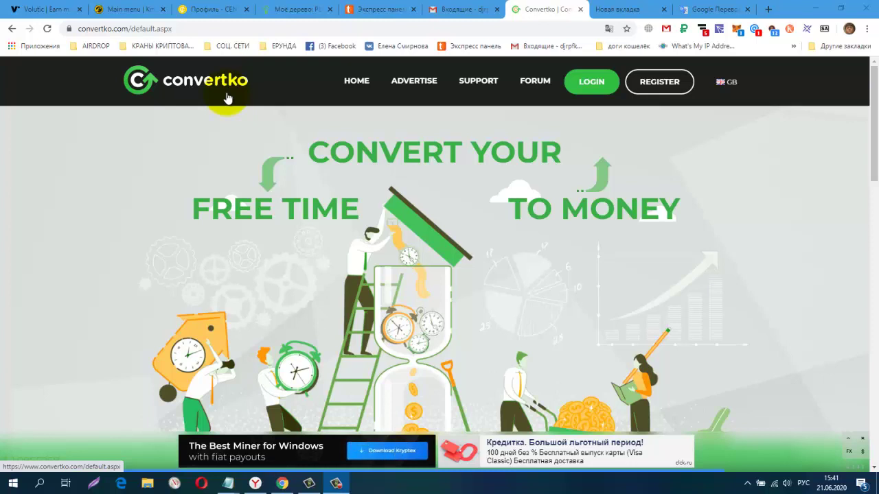
Step: Look through the Convertko home page, from the member statistics and earning methods down to the payment systems
scroll(846, 272, down, 3)
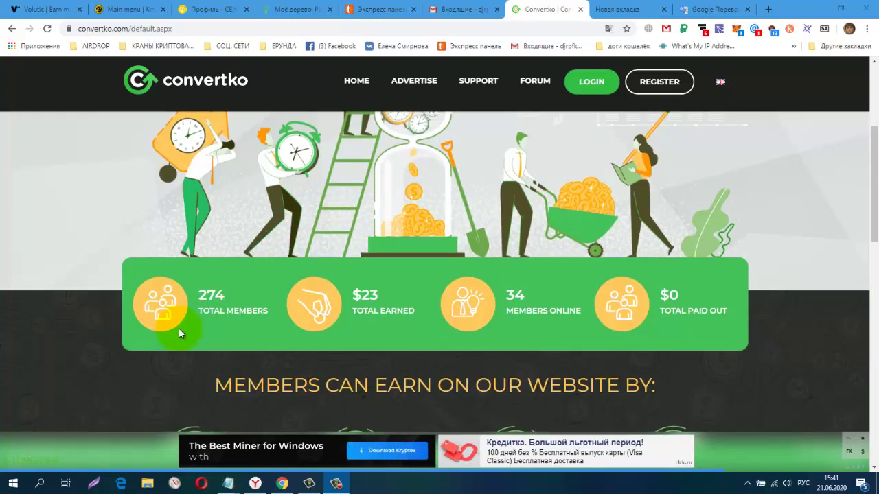
scroll(787, 306, down, 5)
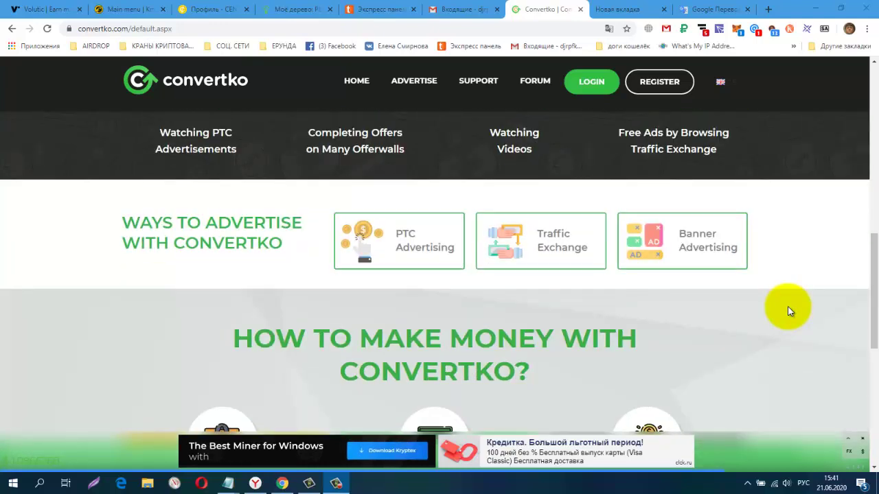
scroll(788, 306, down, 4)
scroll(788, 307, down, 3)
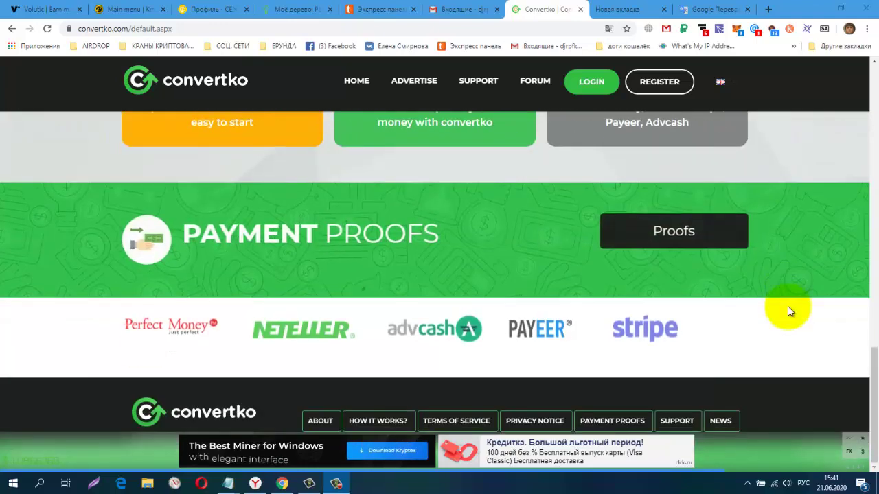
Step: Open the site's news page and highlight the "Welcome to Convertko!" headline and its publication date
click(721, 423)
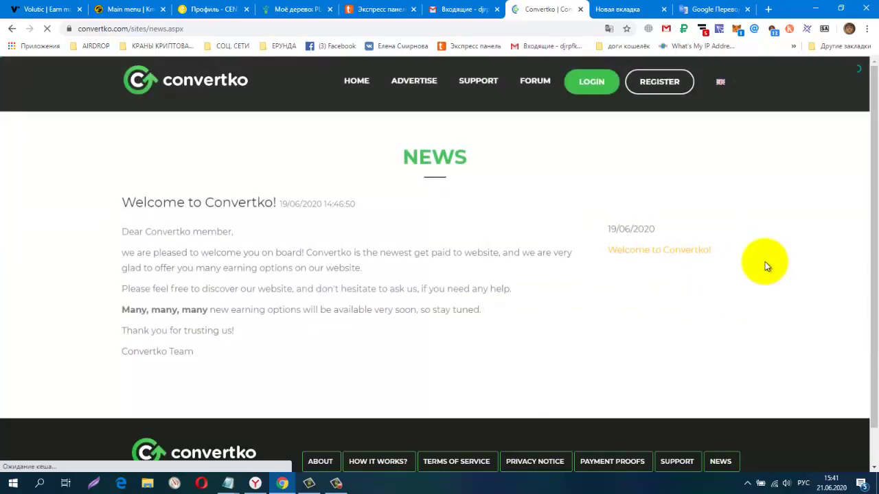
scroll(513, 275, down, 1)
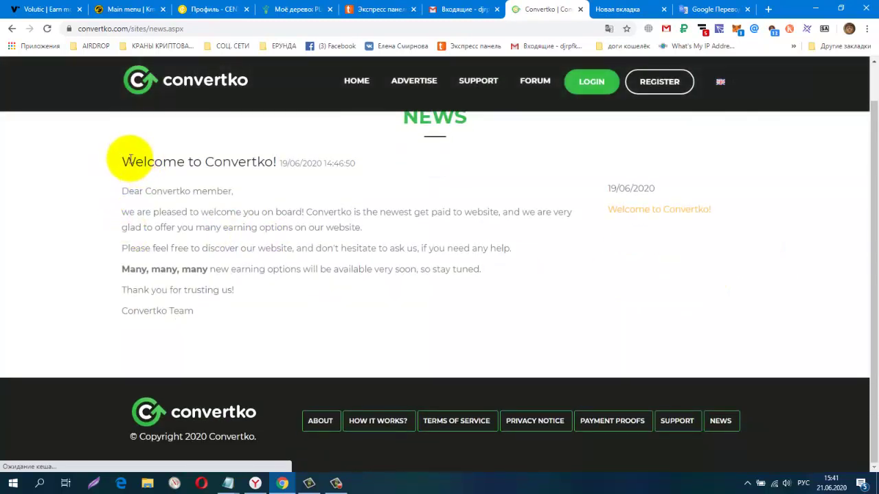
drag(124, 161, 290, 165)
click(608, 188)
drag(636, 188, 693, 192)
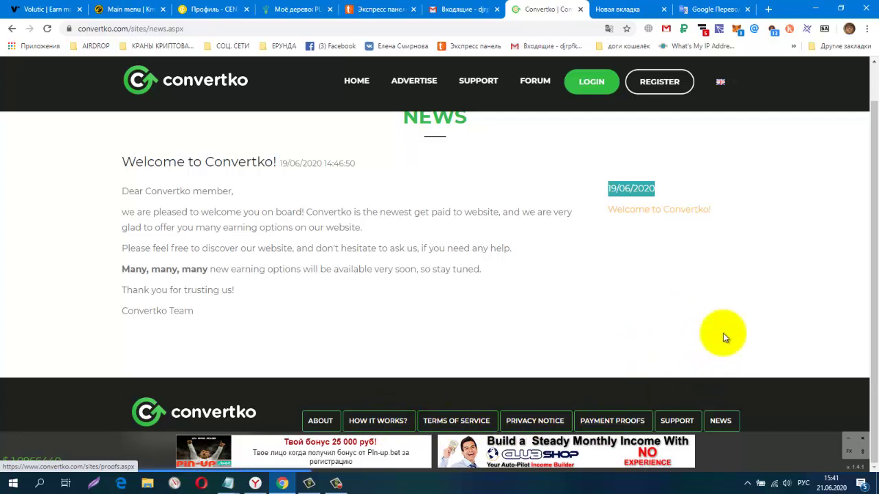
Step: Open the registration form and review its fields, verification, and consent options down to the end
click(674, 82)
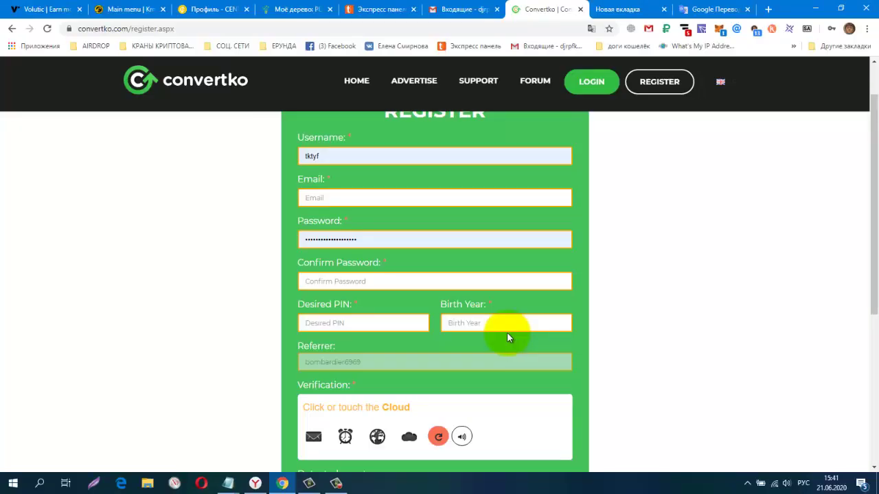
scroll(507, 332, down, 2)
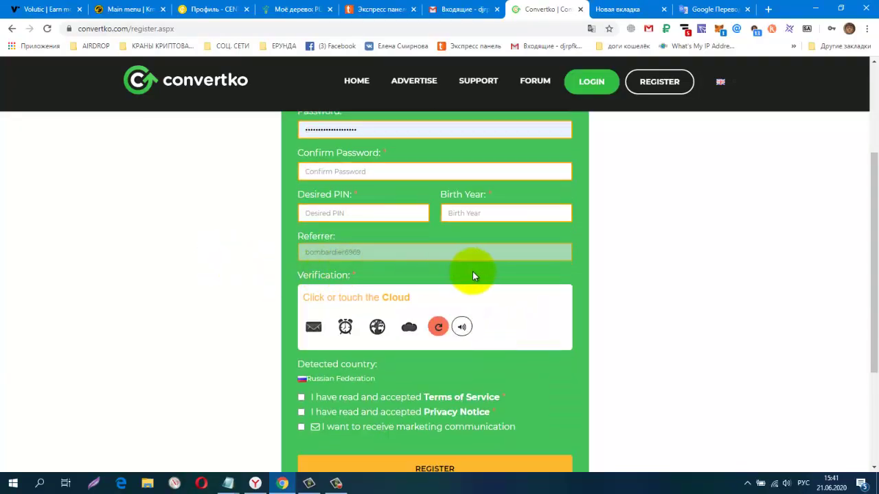
scroll(663, 295, down, 3)
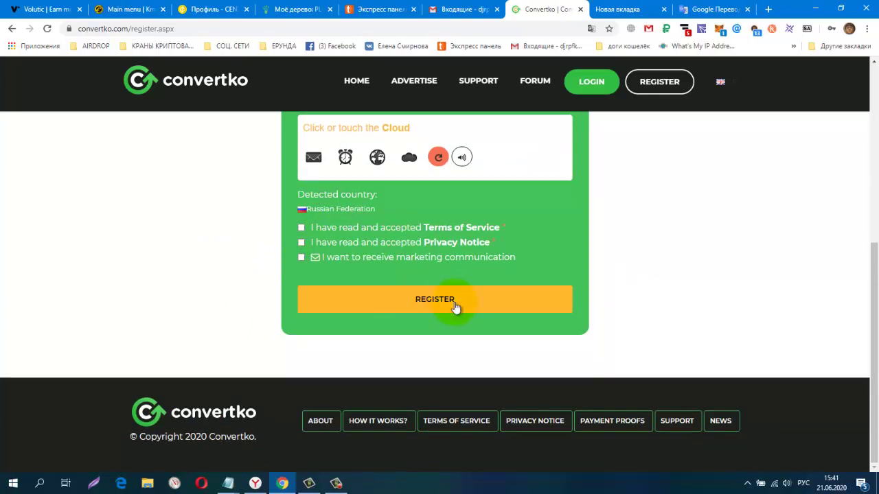
Step: Open the login page, replace the prefilled account password with the one from the clipboard, and log in
click(584, 89)
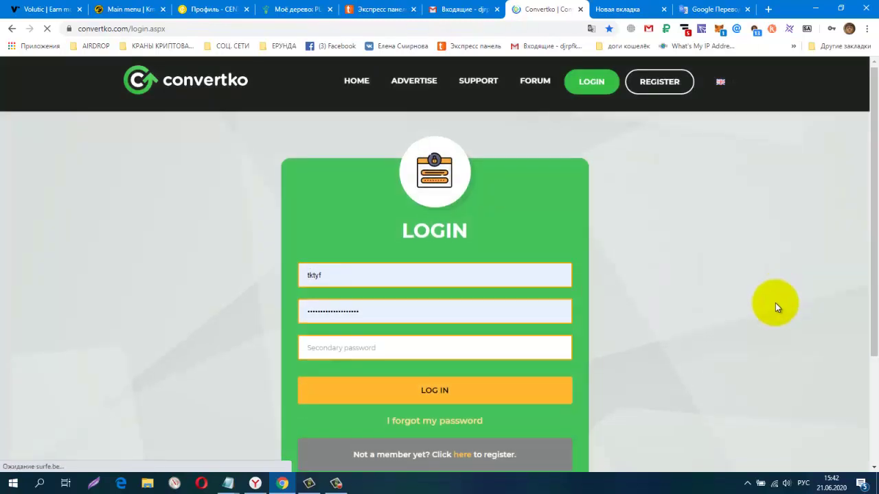
scroll(775, 303, down, 2)
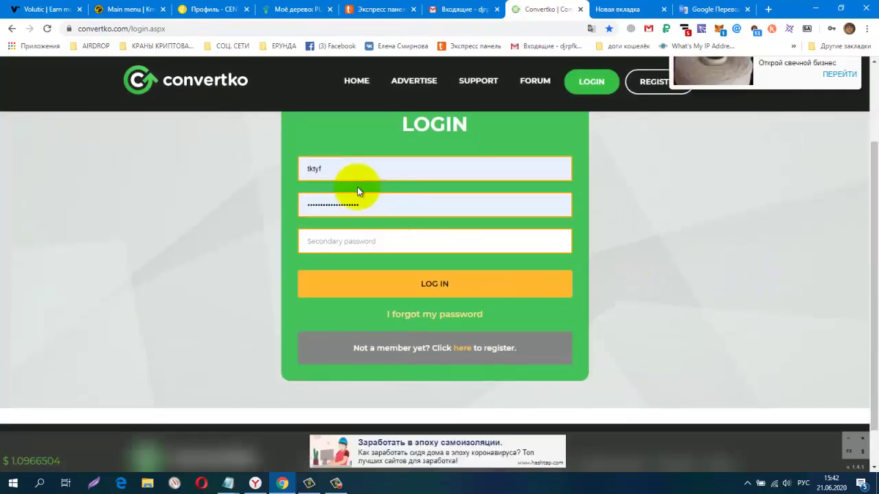
click(354, 198)
click(355, 198)
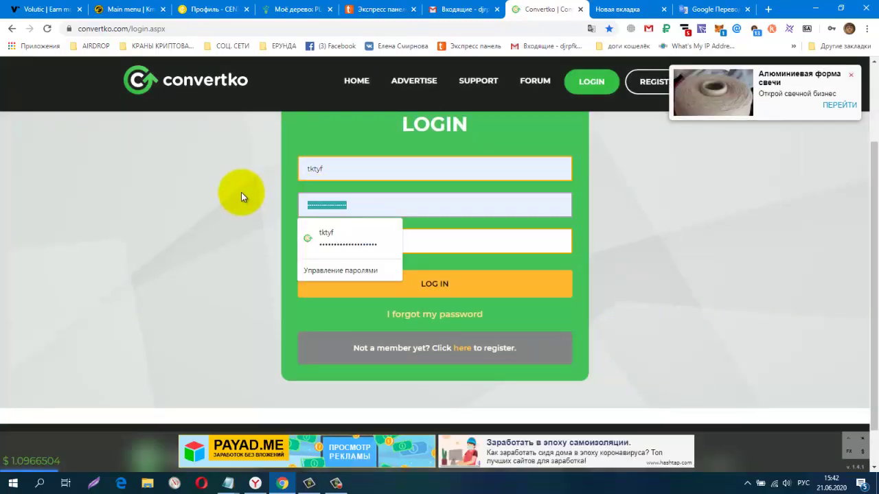
key(BackSpace)
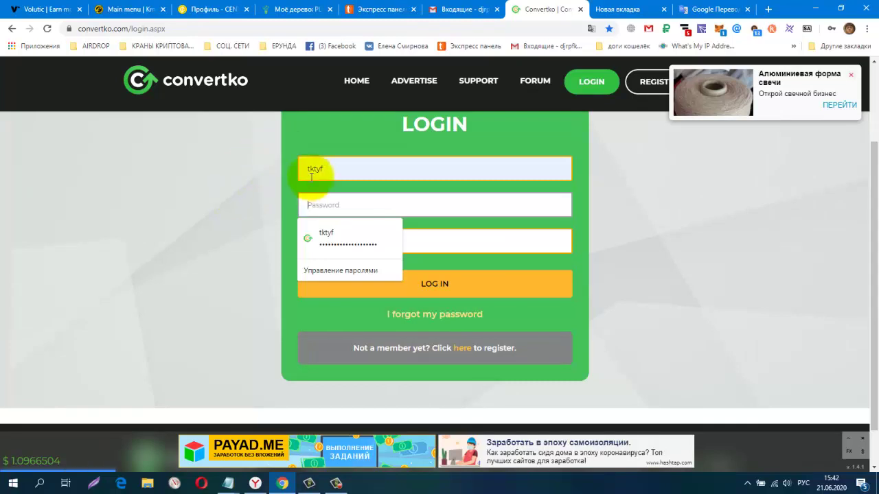
click(736, 254)
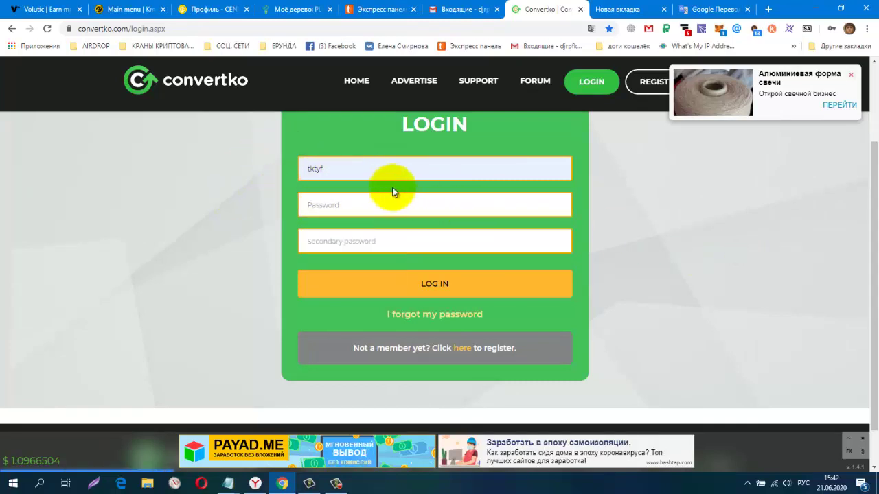
right_click(478, 201)
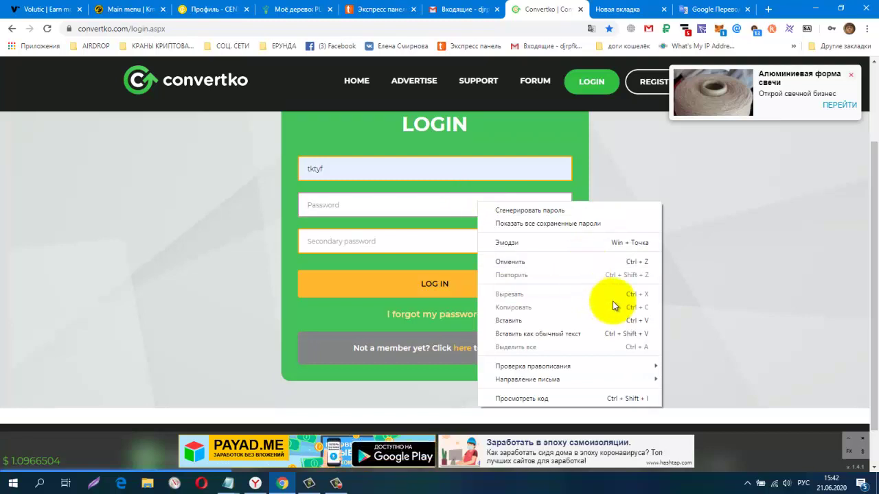
click(638, 319)
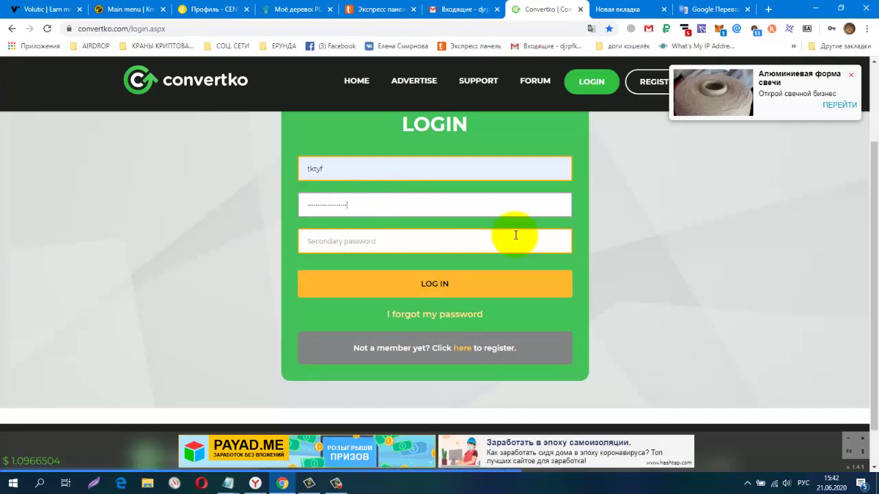
click(446, 284)
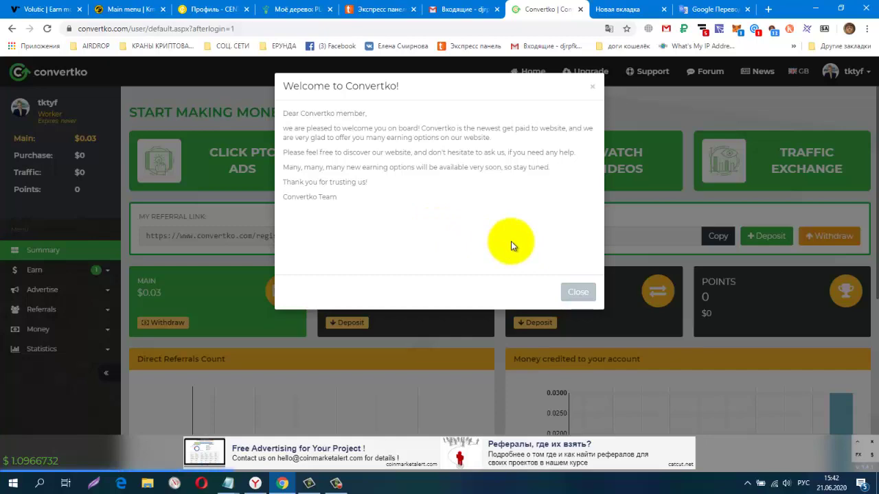
Step: Dismiss the "Welcome to Convertko!" message and highlight the referral link on the account summary
click(579, 293)
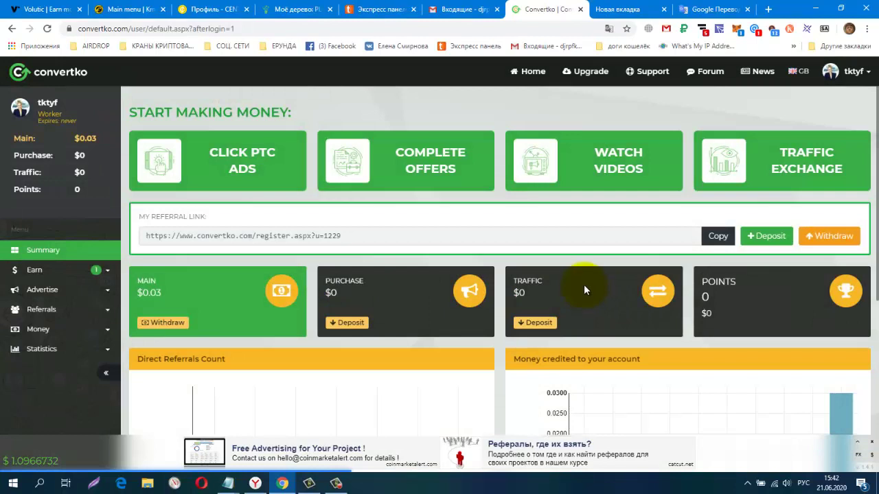
drag(358, 239, 135, 239)
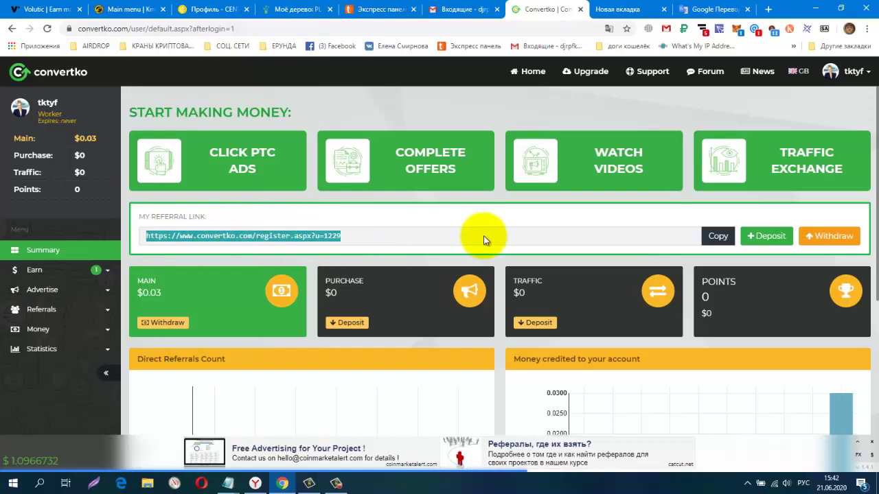
scroll(481, 235, down, 1)
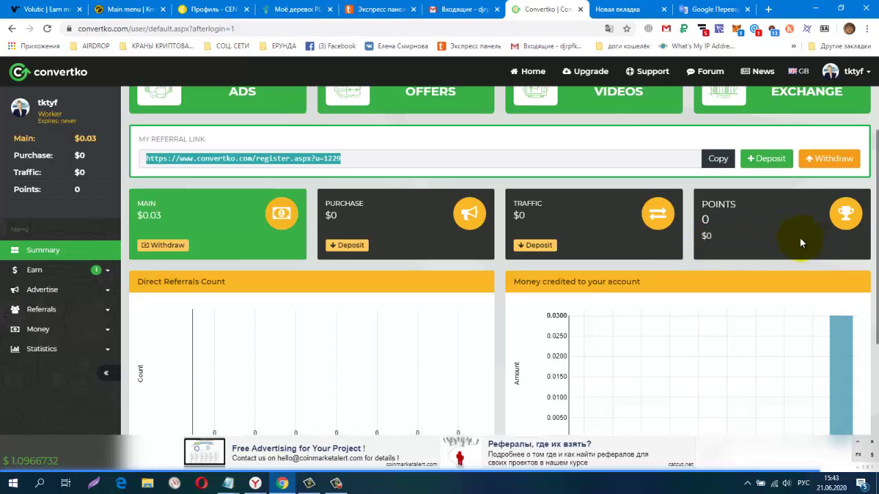
Step: Open the Withdraw page, close the advertising pop-up, and review the withdrawal limits, fees, and form fields
click(842, 170)
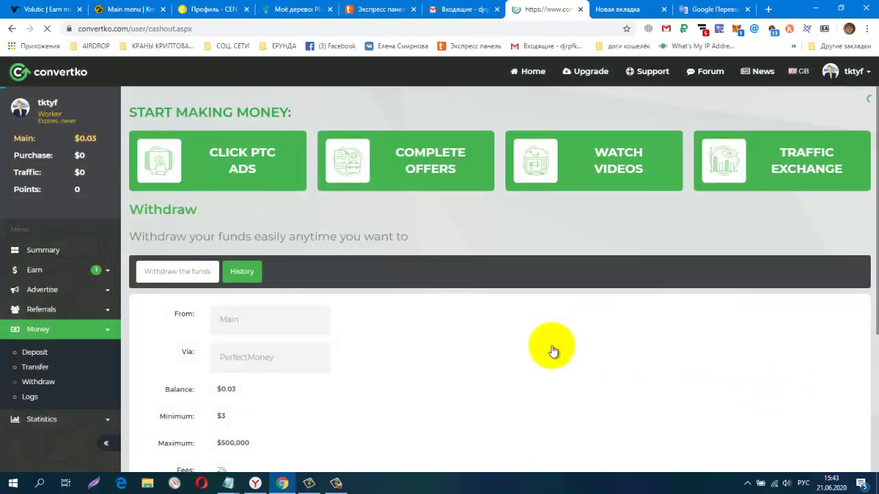
scroll(551, 348, down, 2)
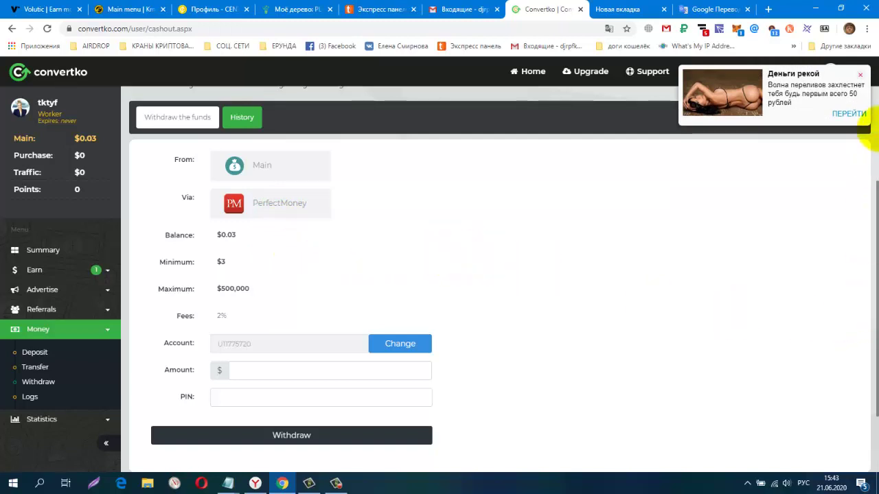
click(859, 74)
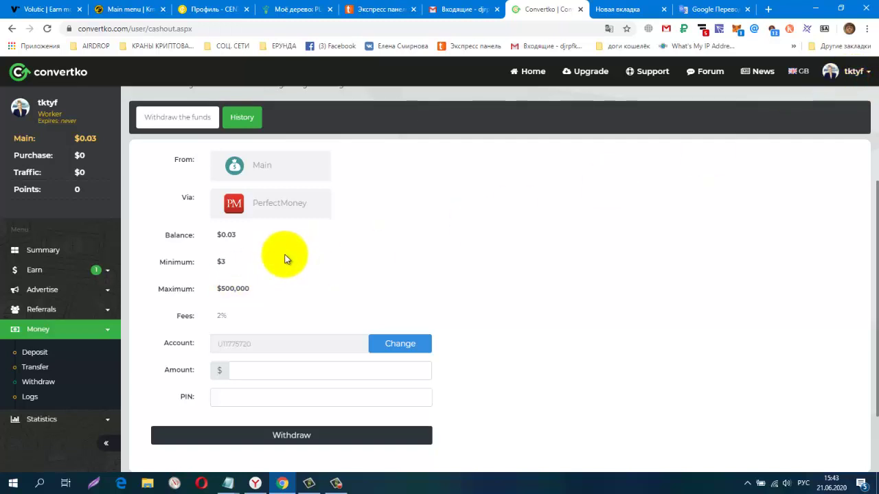
scroll(287, 259, down, 2)
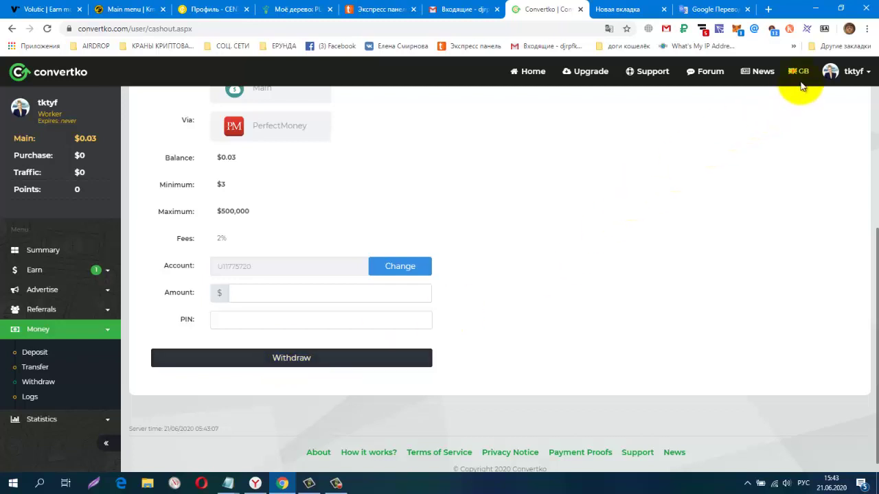
Step: Open the account settings and review the General and Payment sections
click(868, 76)
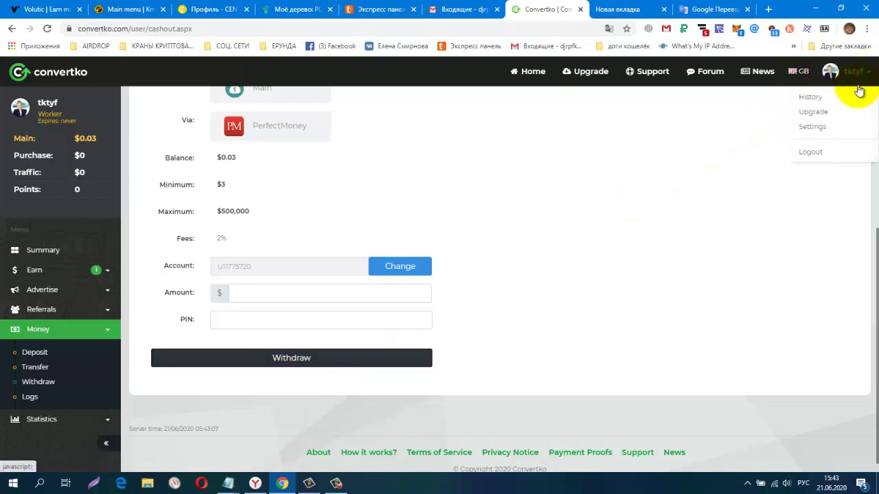
click(816, 118)
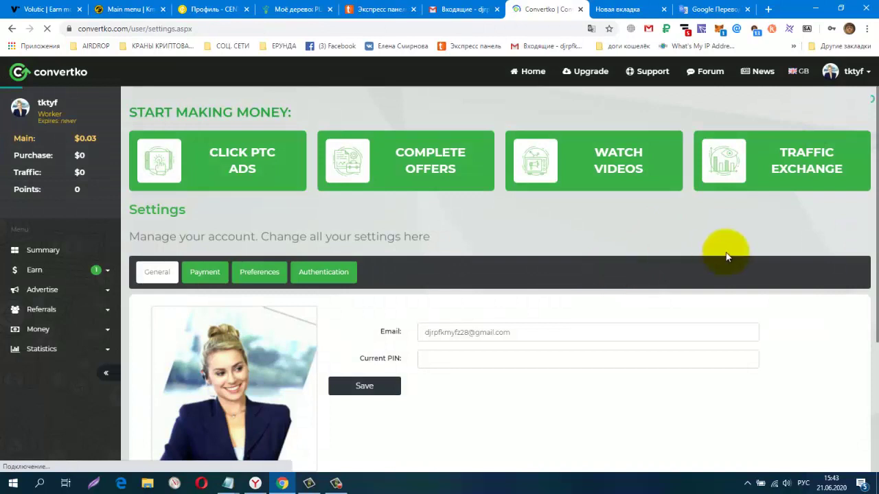
scroll(726, 245, down, 2)
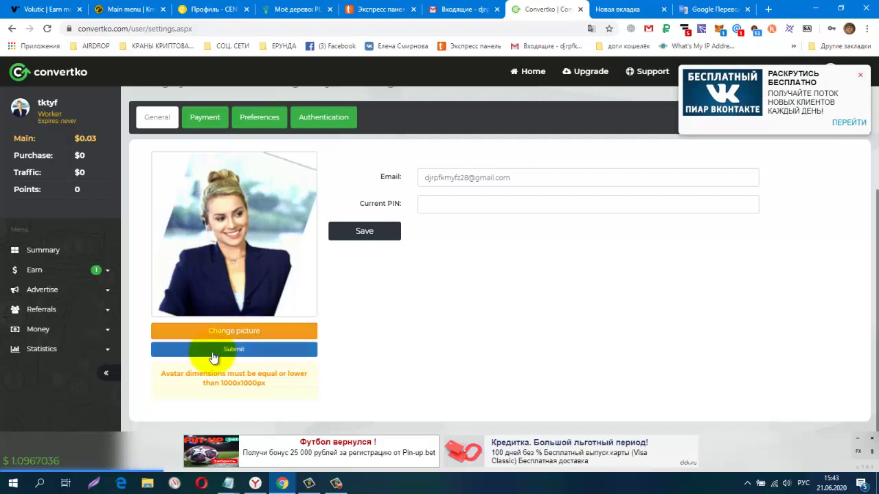
click(195, 121)
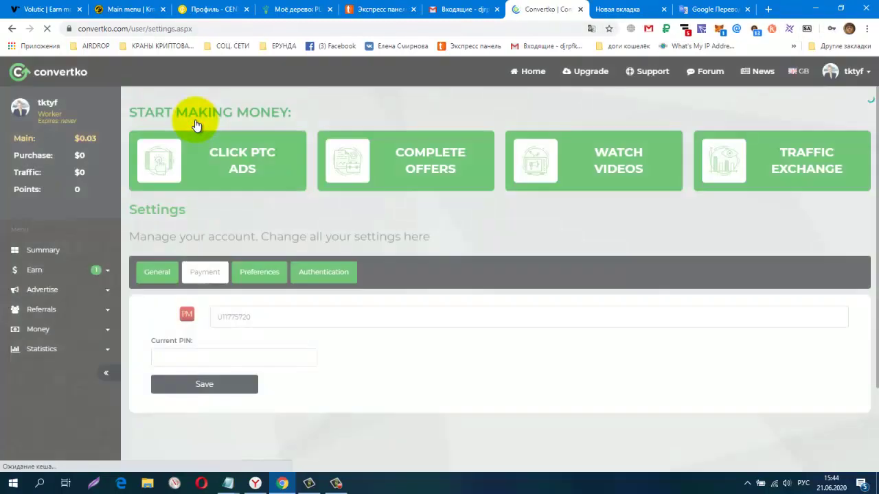
scroll(414, 302, down, 2)
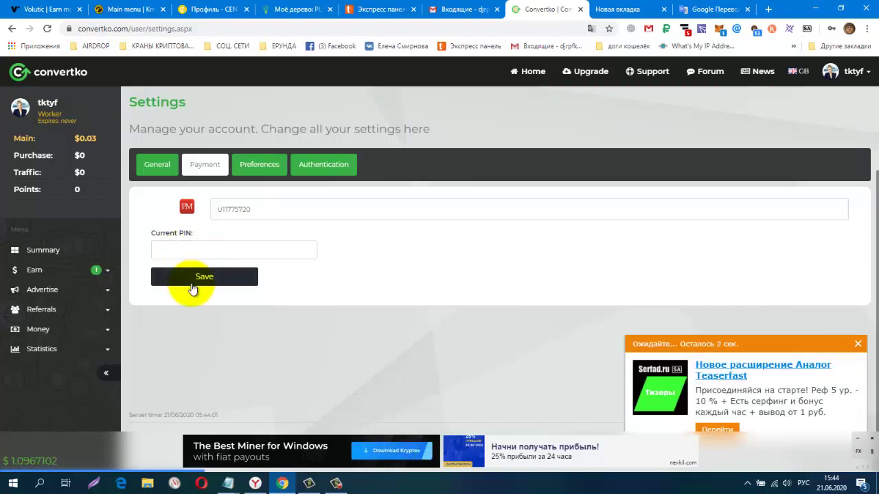
Step: Review the Preferences and Authentication sections of the account settings
click(247, 167)
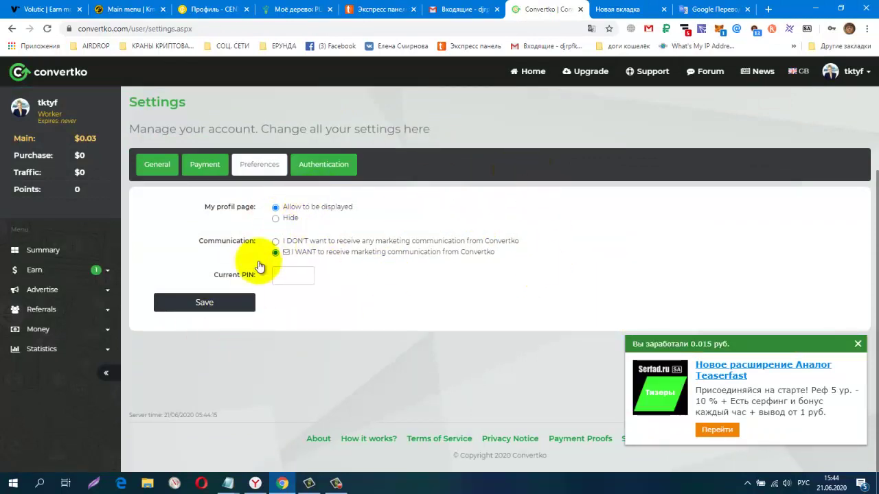
click(341, 166)
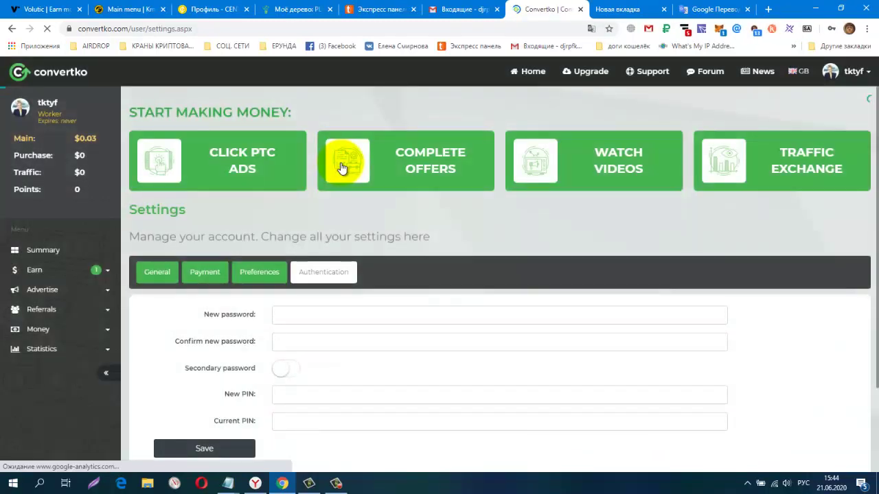
scroll(609, 233, down, 1)
scroll(608, 237, down, 1)
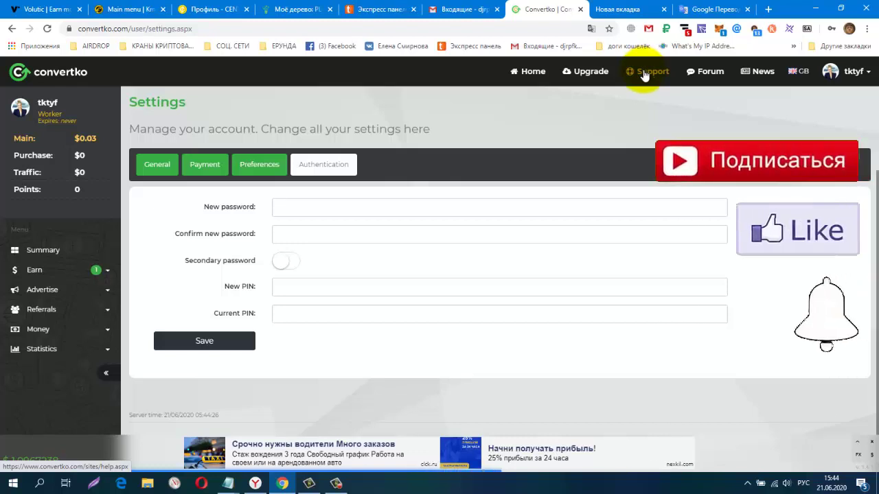
Step: Open the Upgrade page and compare the Worker, Businessman, and CEO membership plans with the upgrade payment choices
click(592, 73)
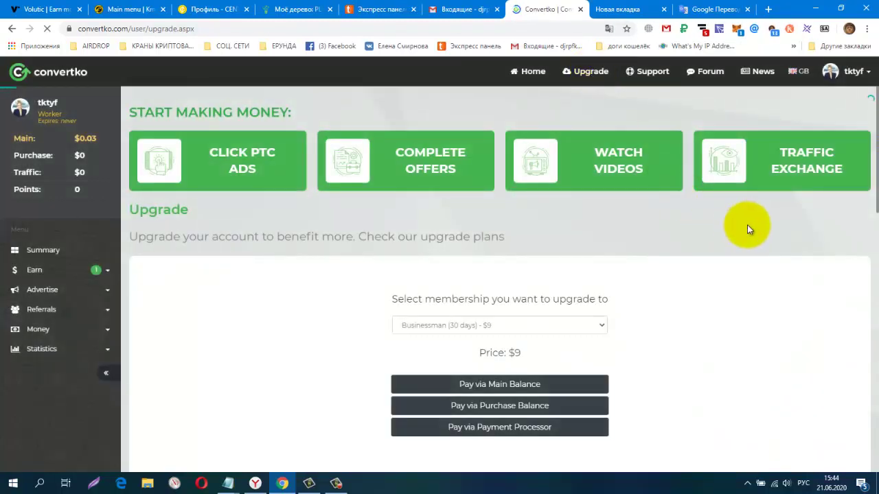
scroll(748, 230, down, 1)
scroll(748, 229, down, 4)
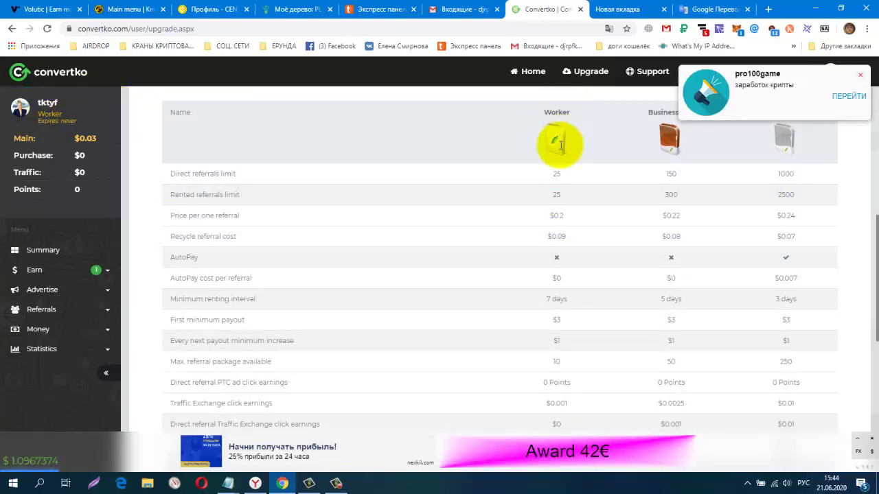
click(654, 139)
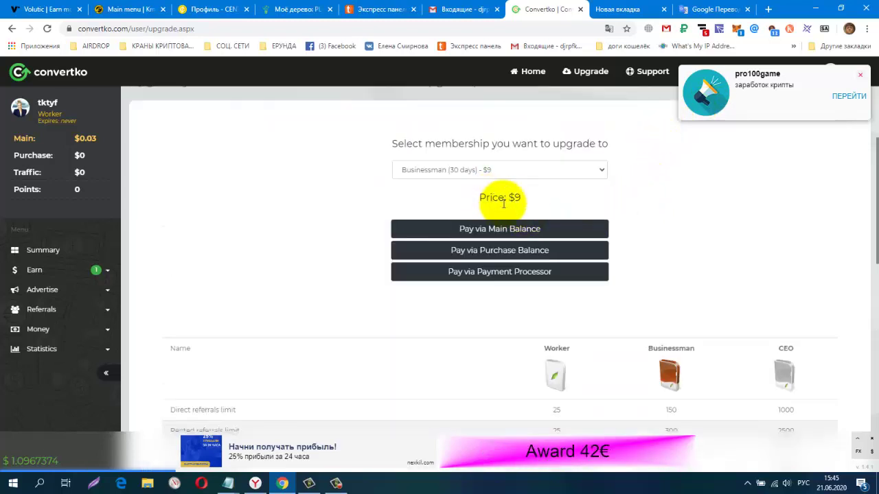
Step: Check the price of the 30-day Businessman membership and view the list of available membership upgrades
click(508, 201)
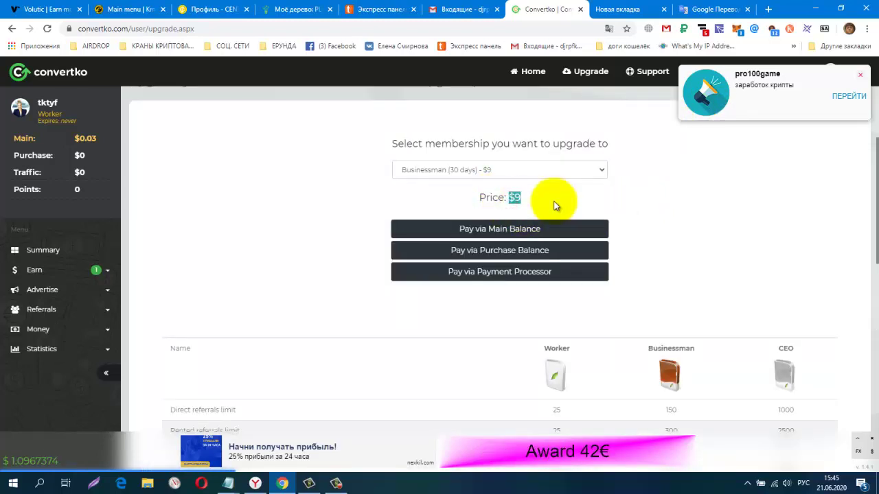
click(600, 168)
click(693, 195)
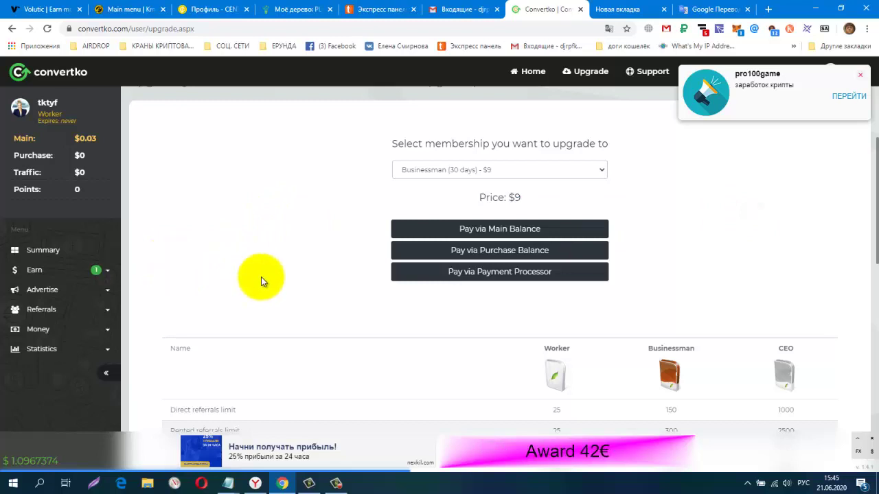
scroll(260, 278, up, 3)
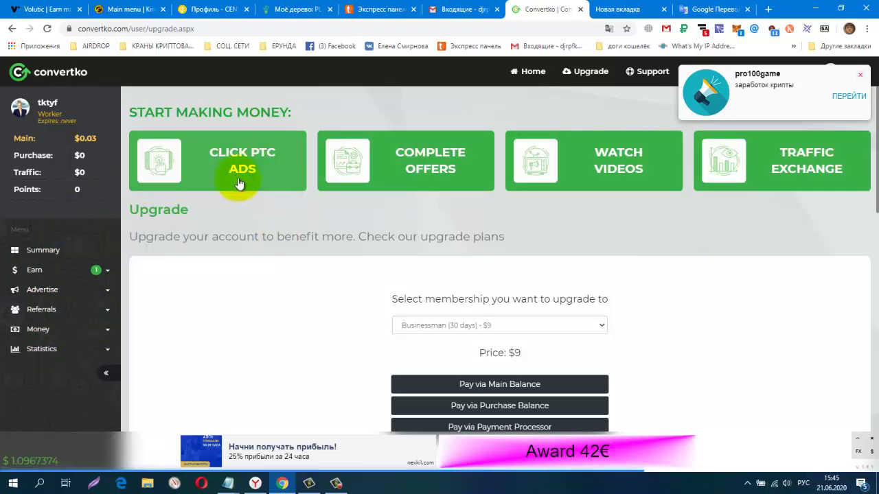
Step: Open the PTC ads page from the Earn section and start viewing the Optimal Bux ad
click(110, 272)
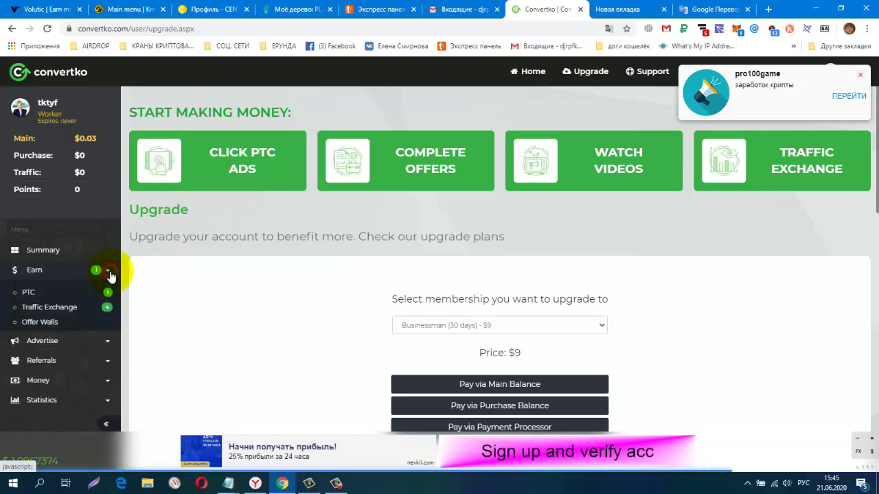
click(28, 295)
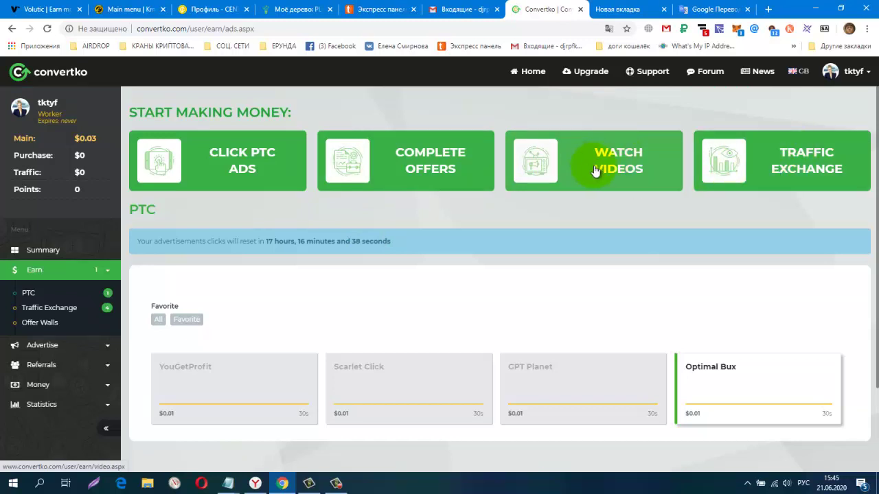
scroll(623, 267, down, 2)
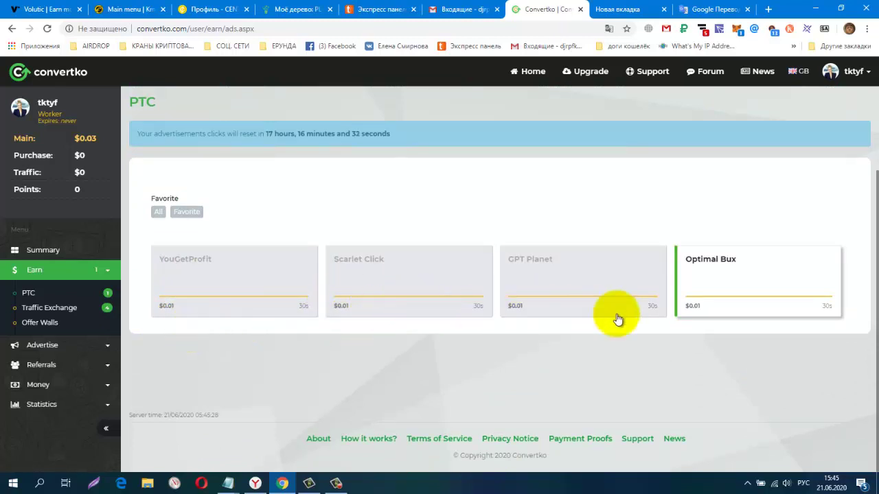
click(726, 264)
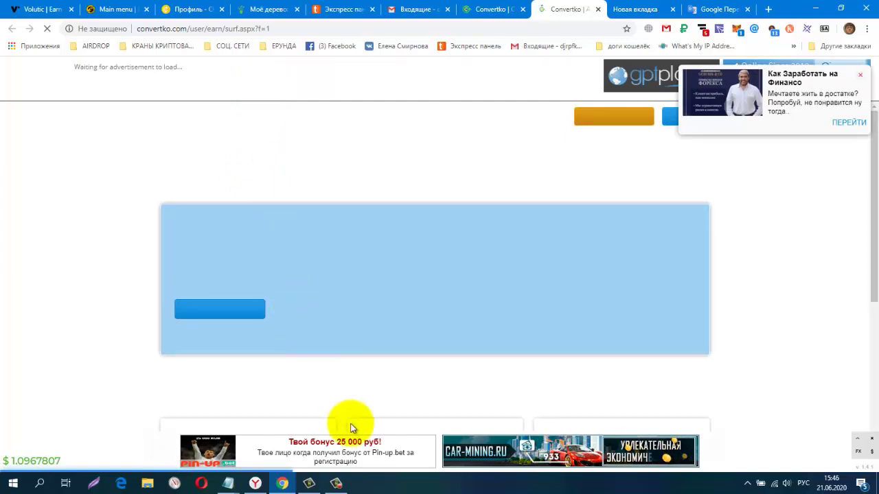
click(336, 483)
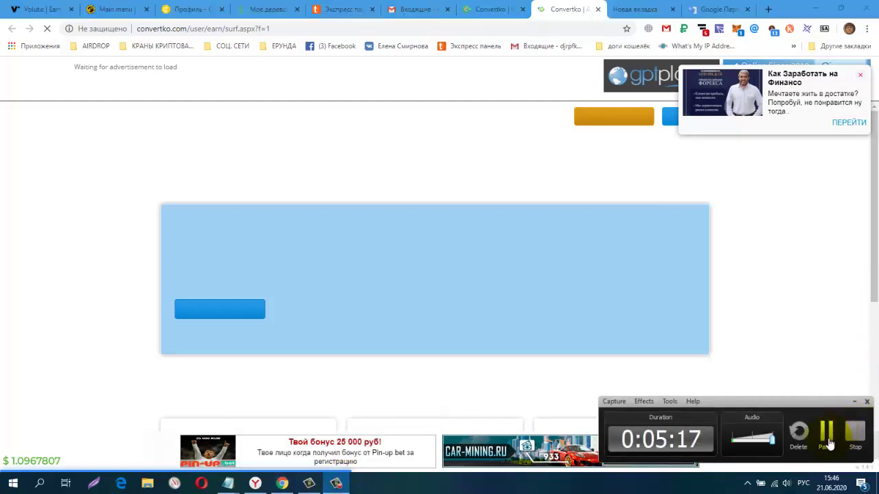
click(827, 438)
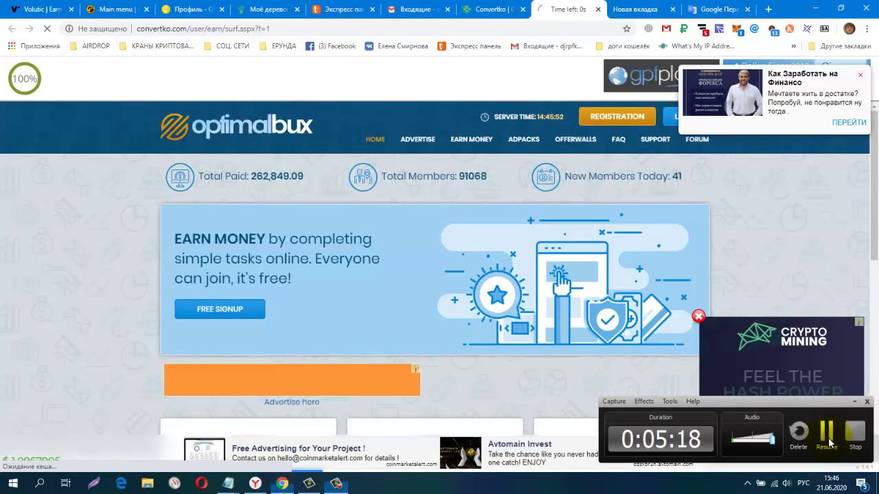
click(828, 440)
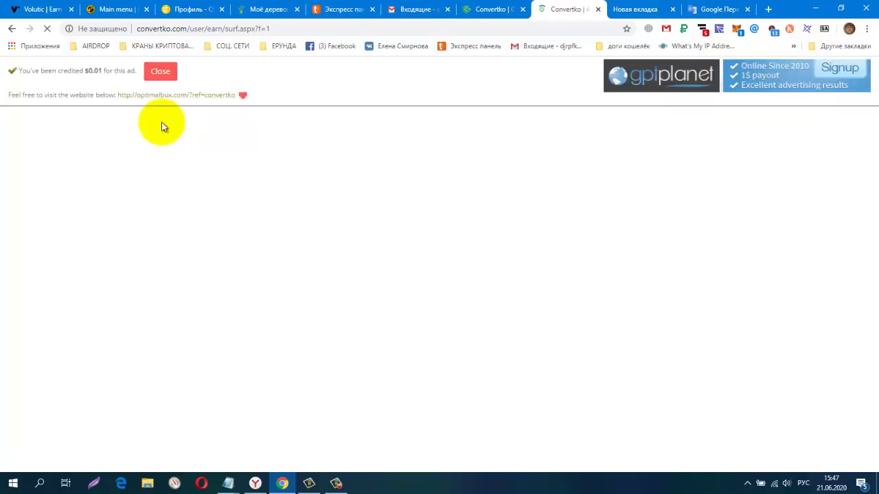
Step: Close the viewed Optimal Bux ad and show the Advertise options in place of the Earn options
key(ctrl+w)
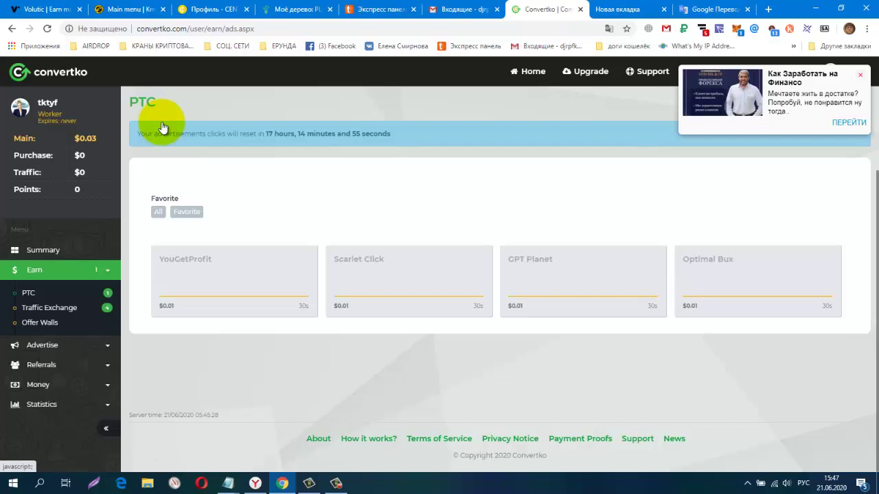
click(35, 269)
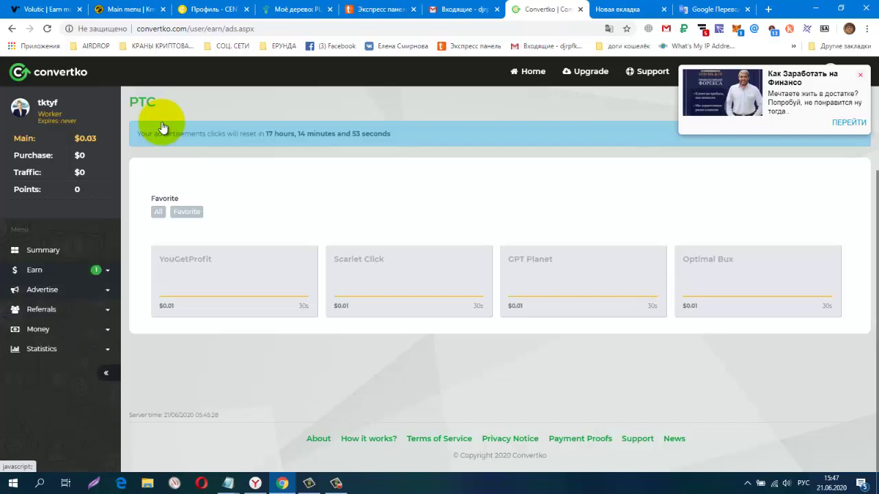
click(42, 289)
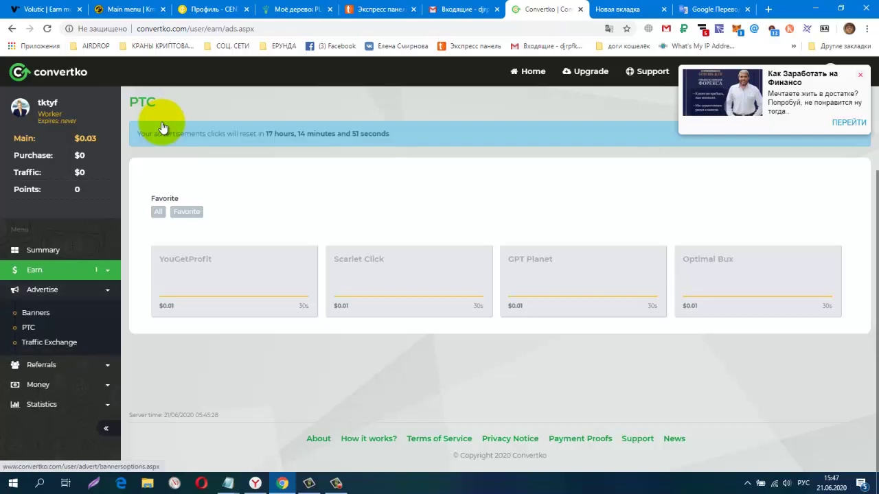